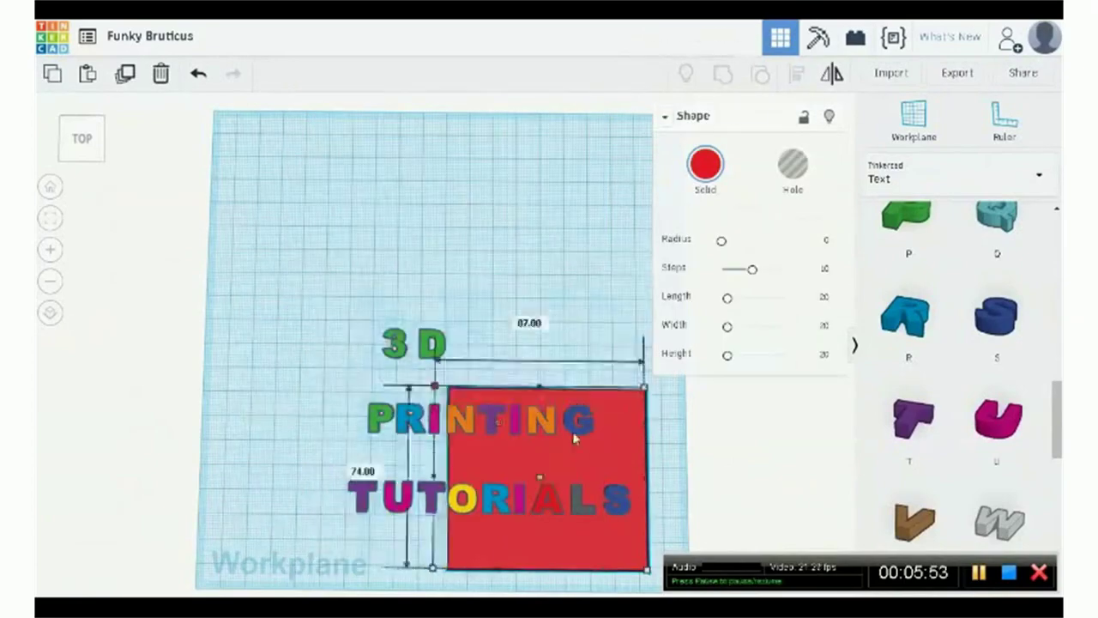
Step: Place a Symbols star on the red plate, turn the text and logo into holes, and group everything
left_click(956, 176)
left_click_drag(970, 355, 573, 546)
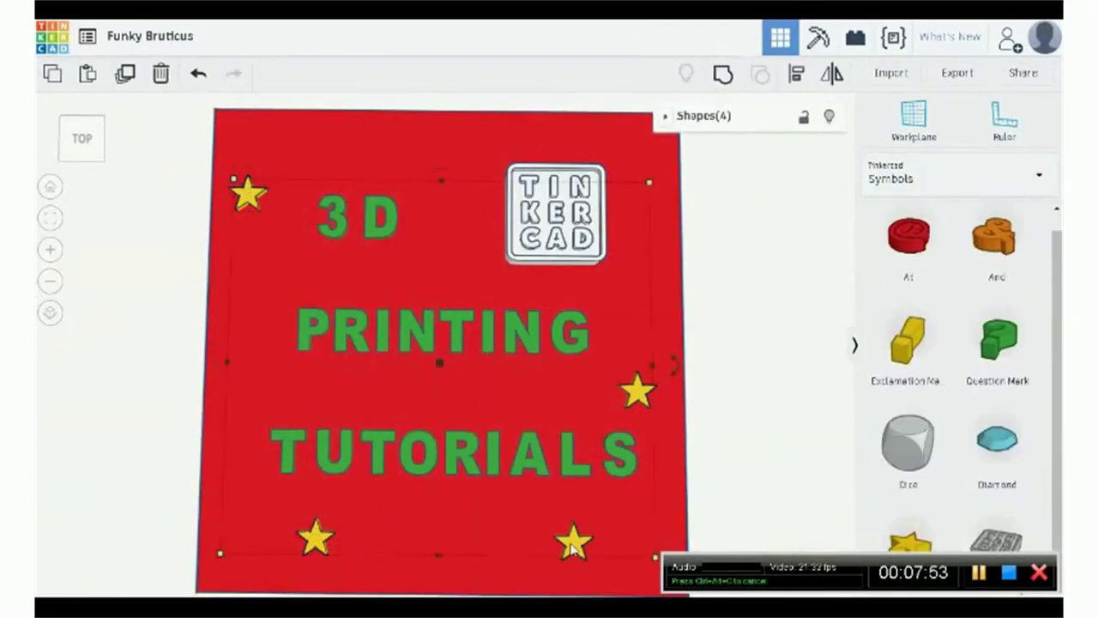
key("h")
key("ctrl+g")
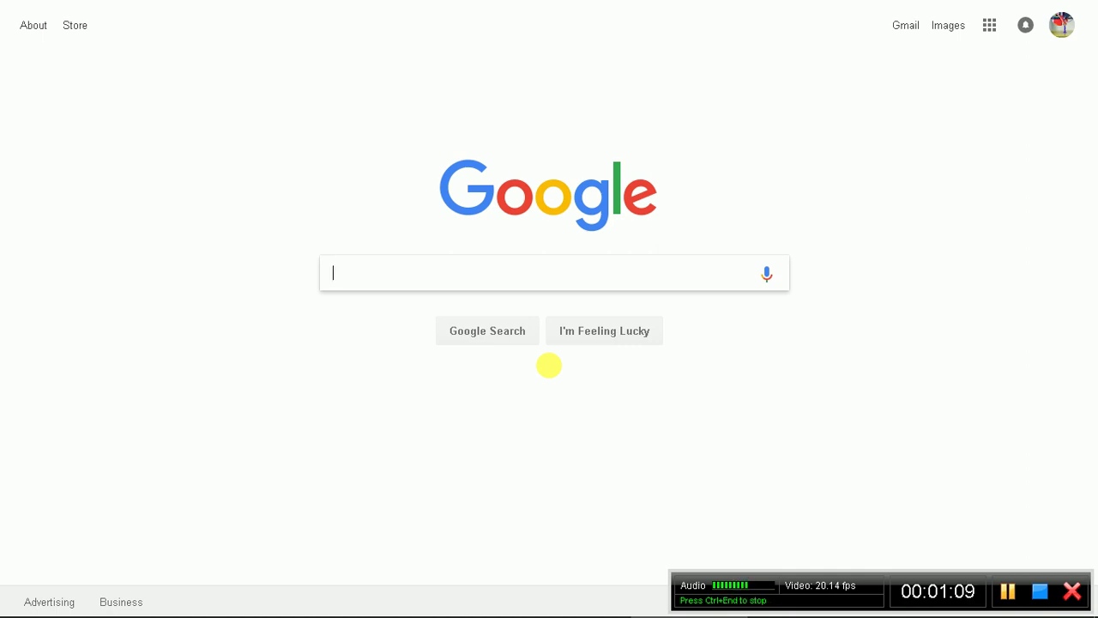
Step: Search Google for 'tinkercad' and open the official Tinkercad website result
type("t")
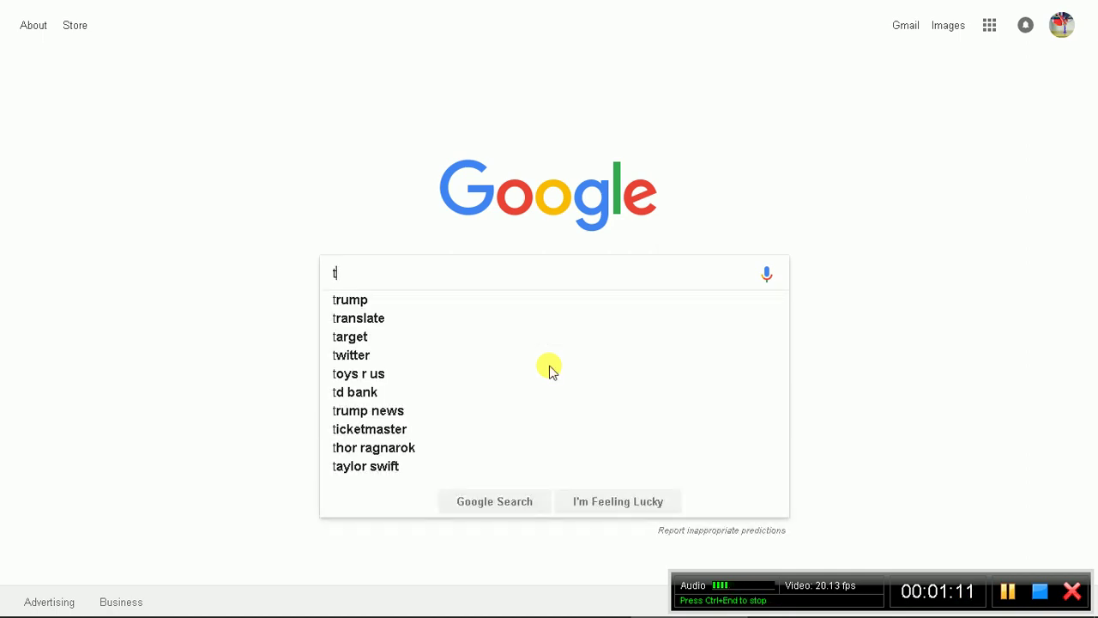
type("inkercad")
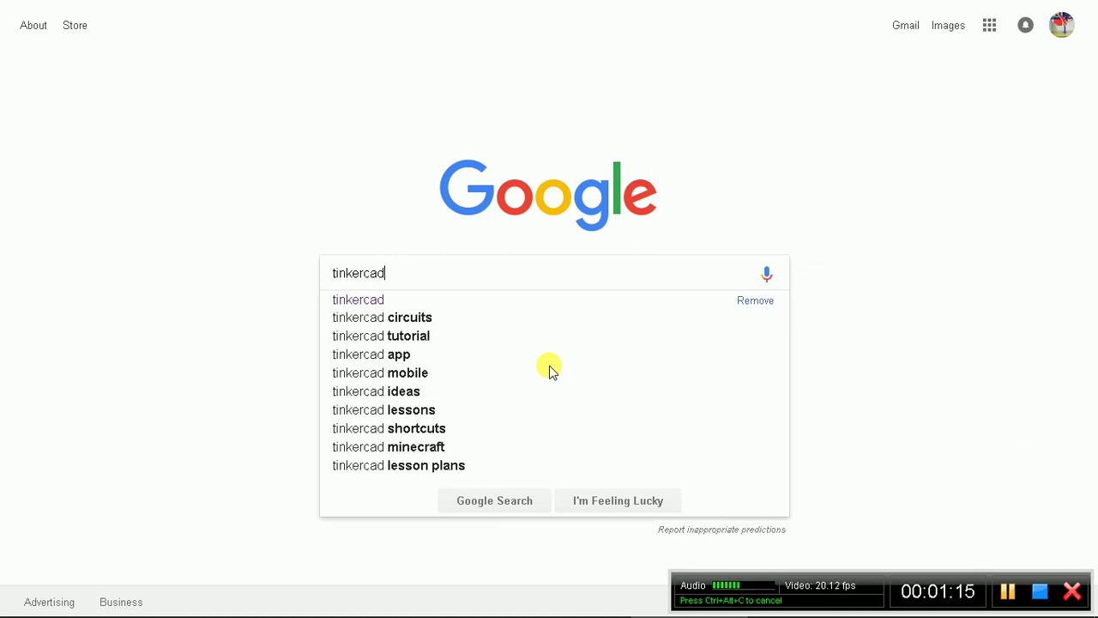
key("Return")
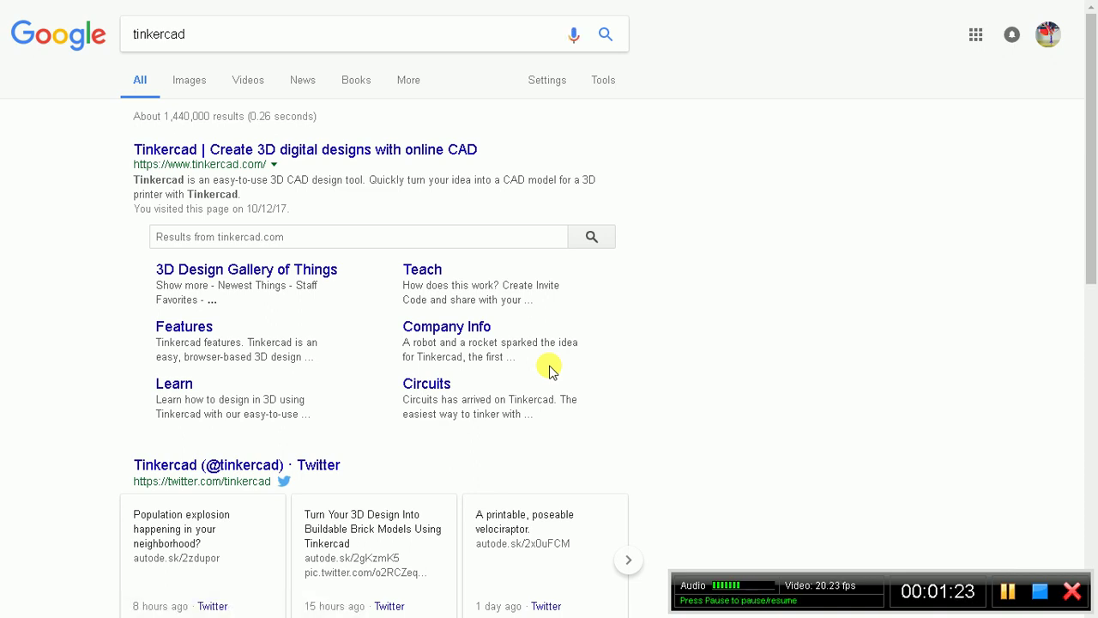
left_click(330, 152)
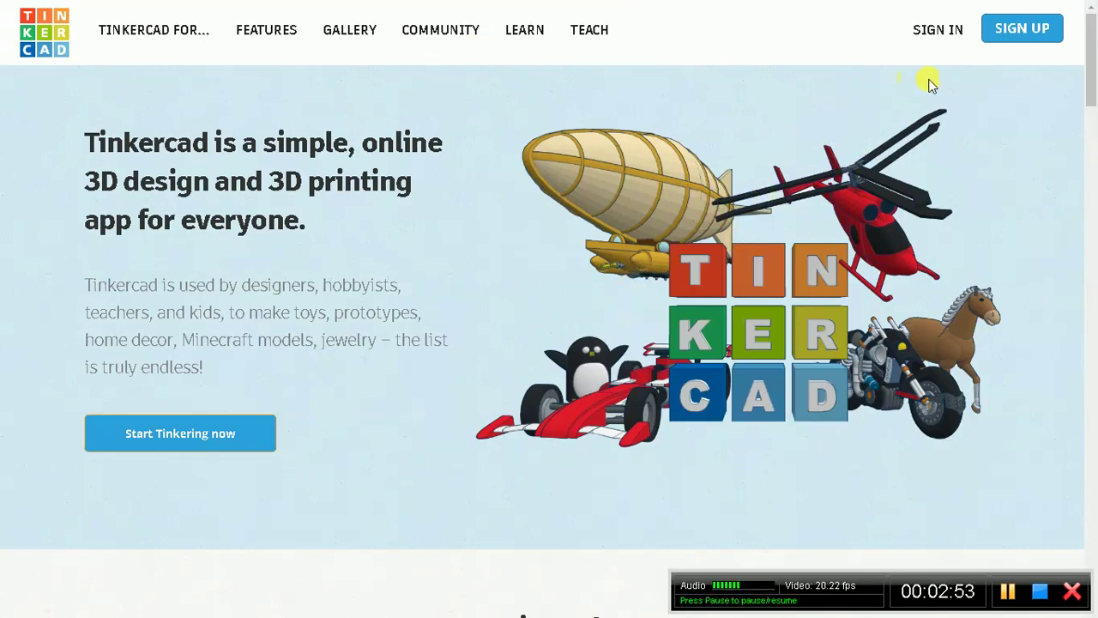
Step: Start Autodesk sign-up with country United States, enter the birthdate, and continue
left_click(1028, 36)
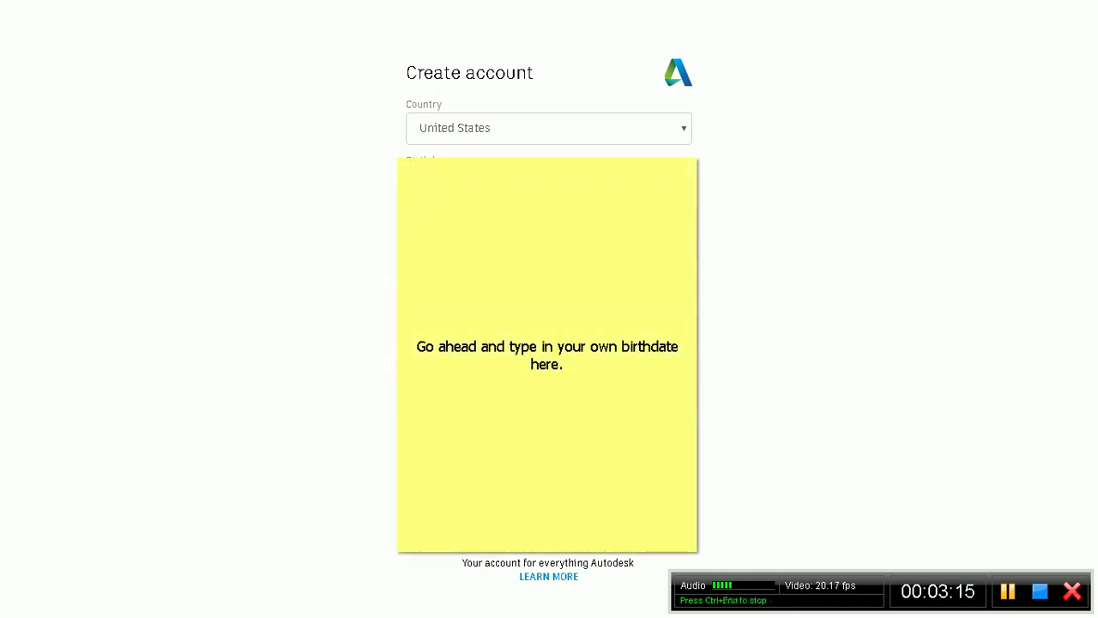
left_click(584, 160)
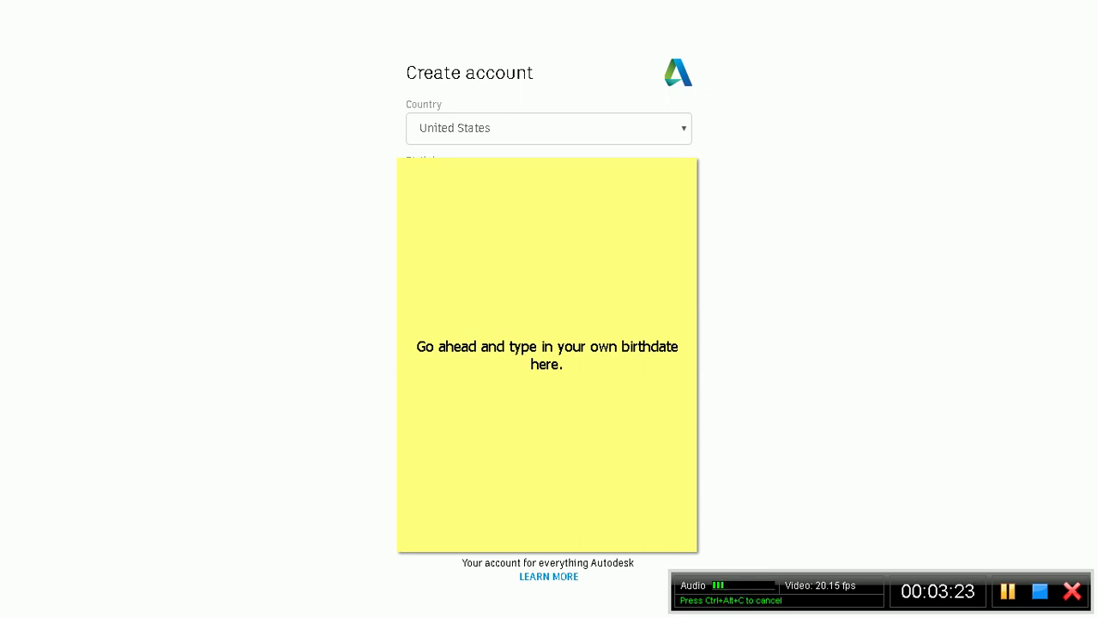
left_click(576, 246)
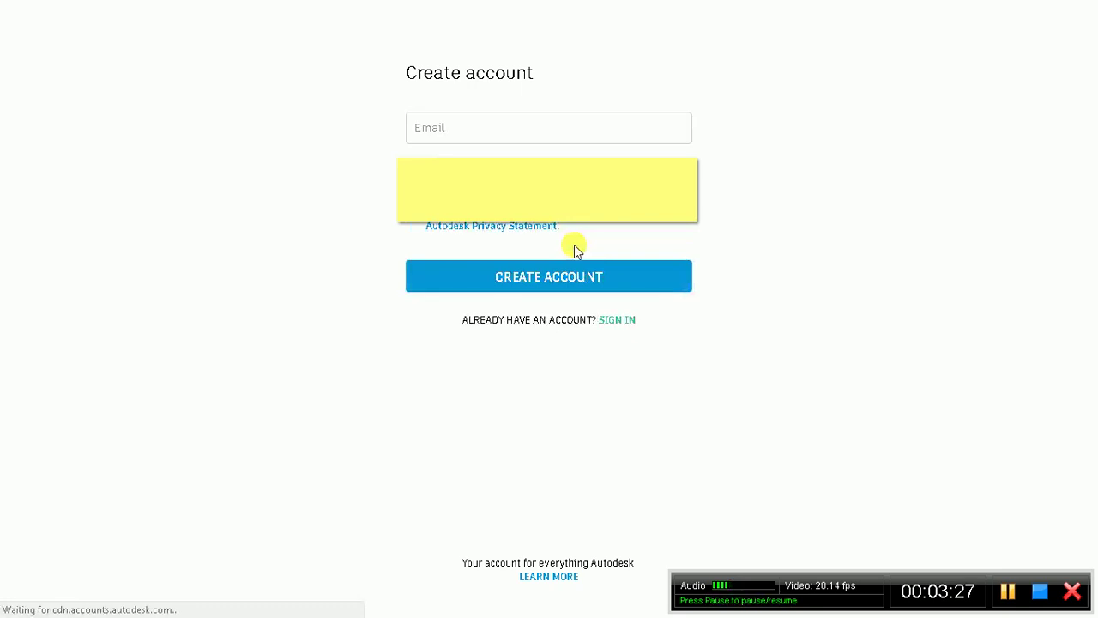
Step: Enter the account e-mail and password, accept the terms, and create the Autodesk account
left_click(538, 130)
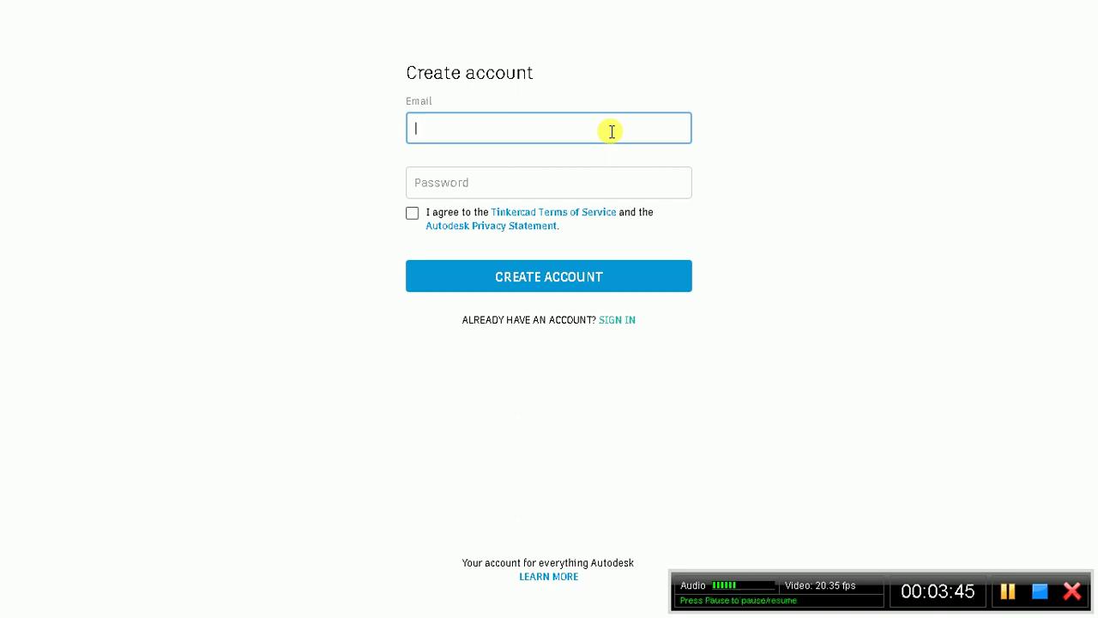
type("3dpt")
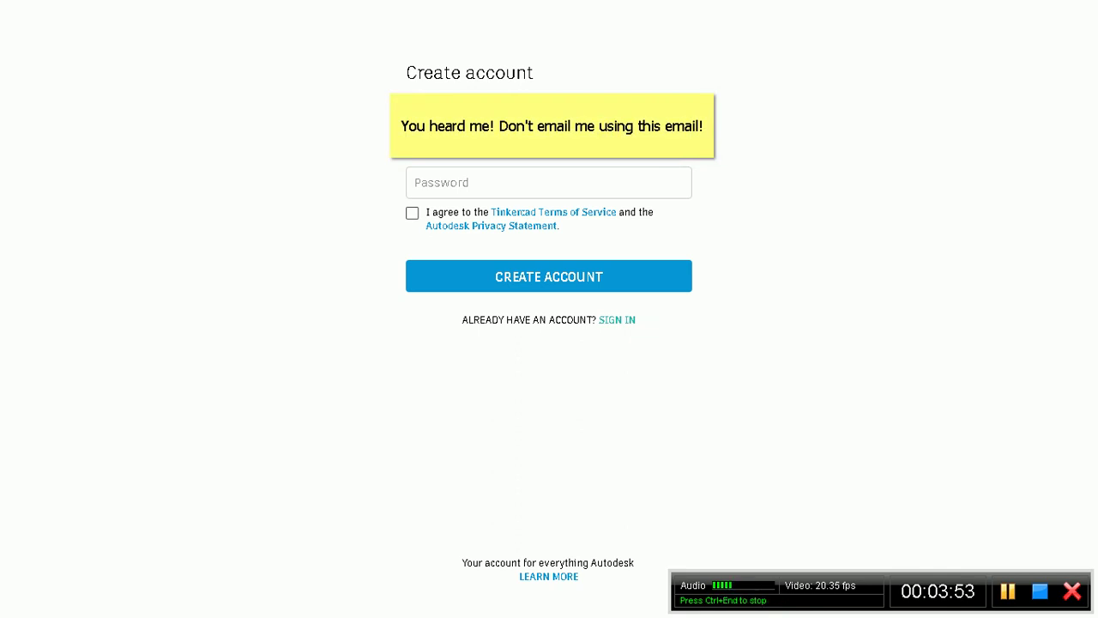
left_click(549, 182)
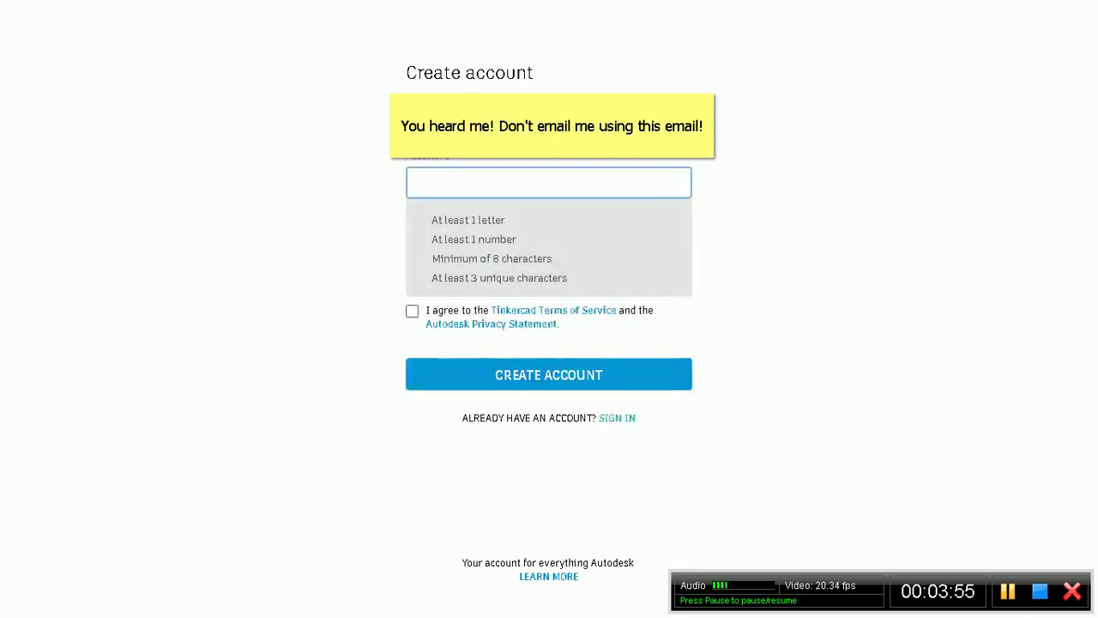
type("••••••••")
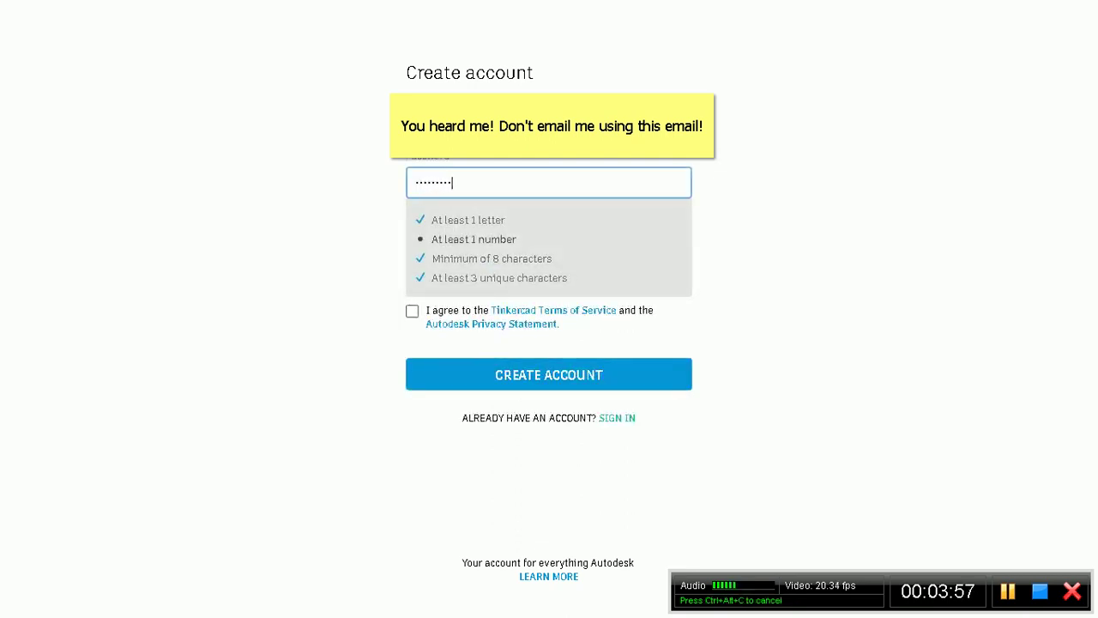
type("•")
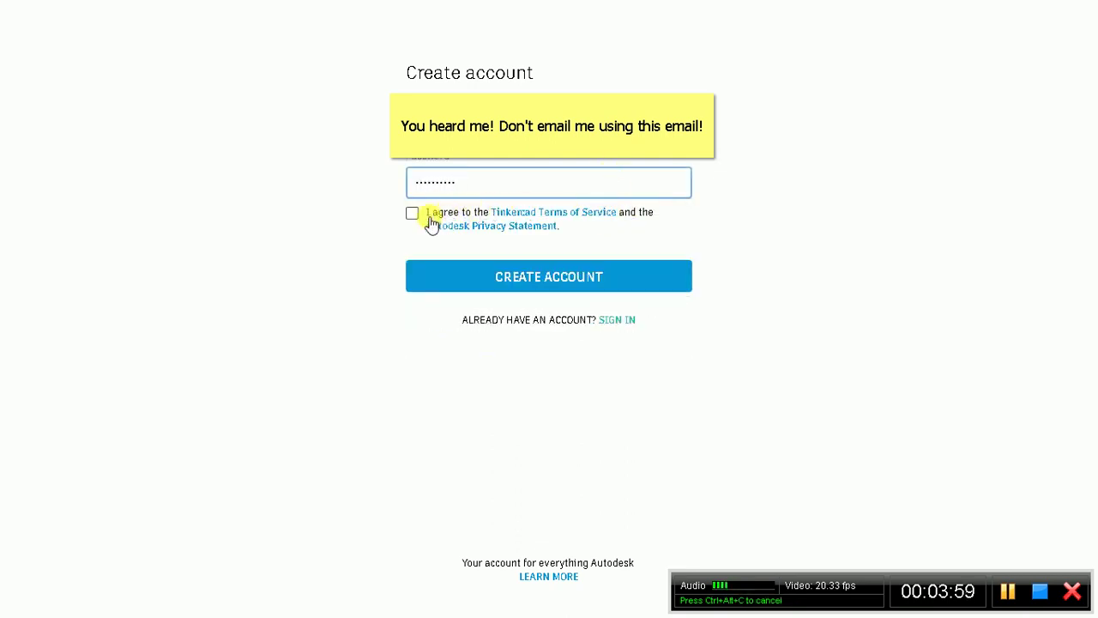
left_click(413, 215)
left_click(547, 278)
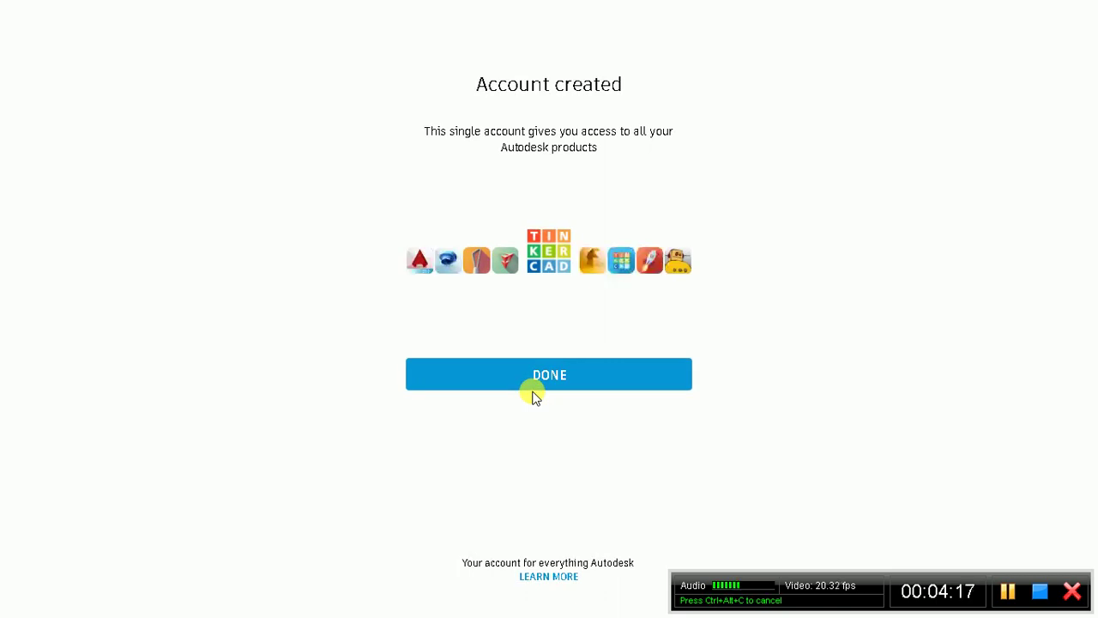
Step: Exit Chrome's full-screen mode with F11 to reveal tabs and address bar
key("F11")
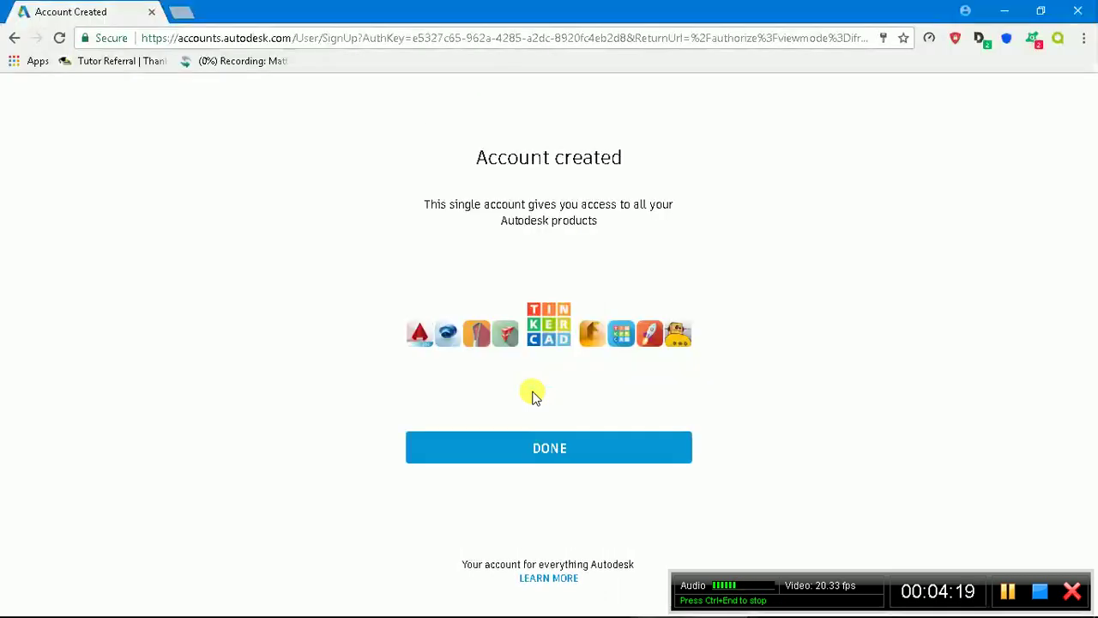
Step: Load google.com in a new tab and view the signed-in Google account's details
left_click(185, 11)
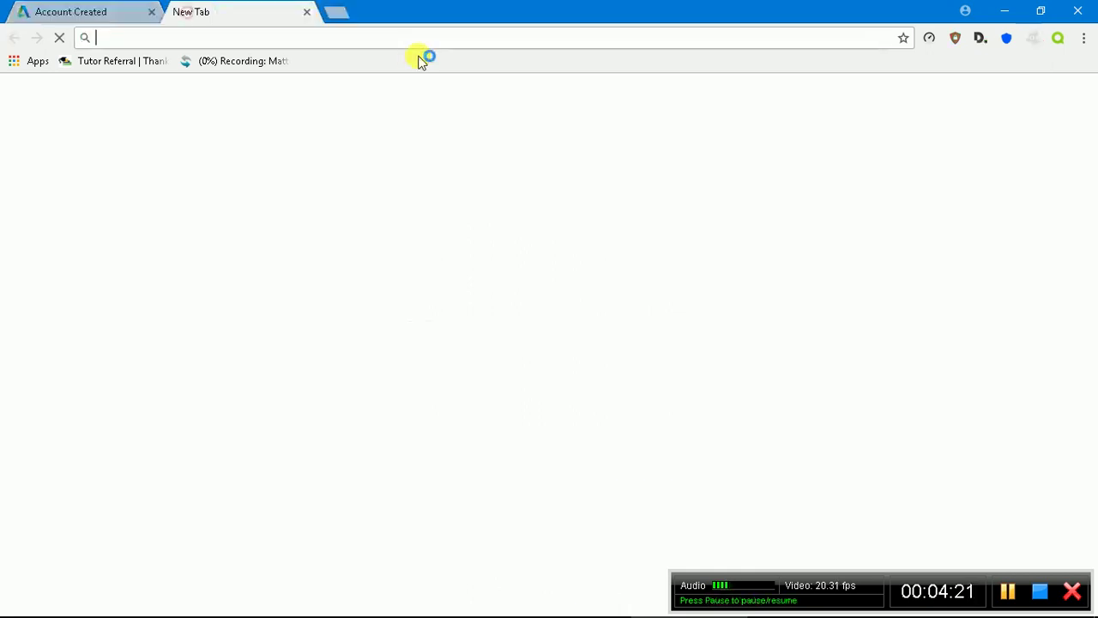
type("googlec")
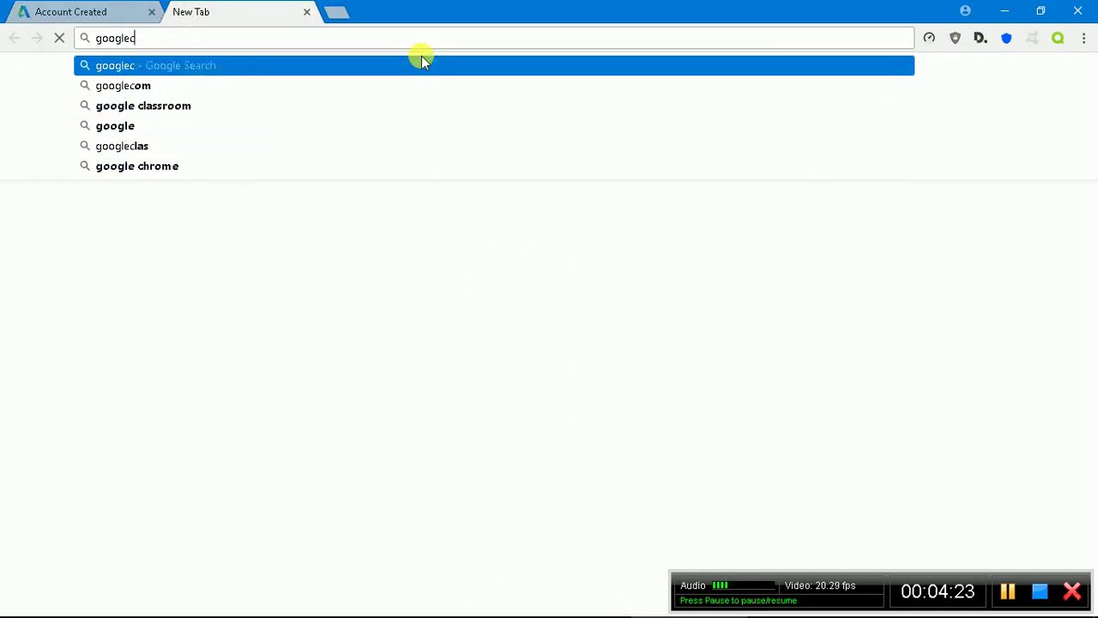
key("BackSpace")
type(".")
key("Return")
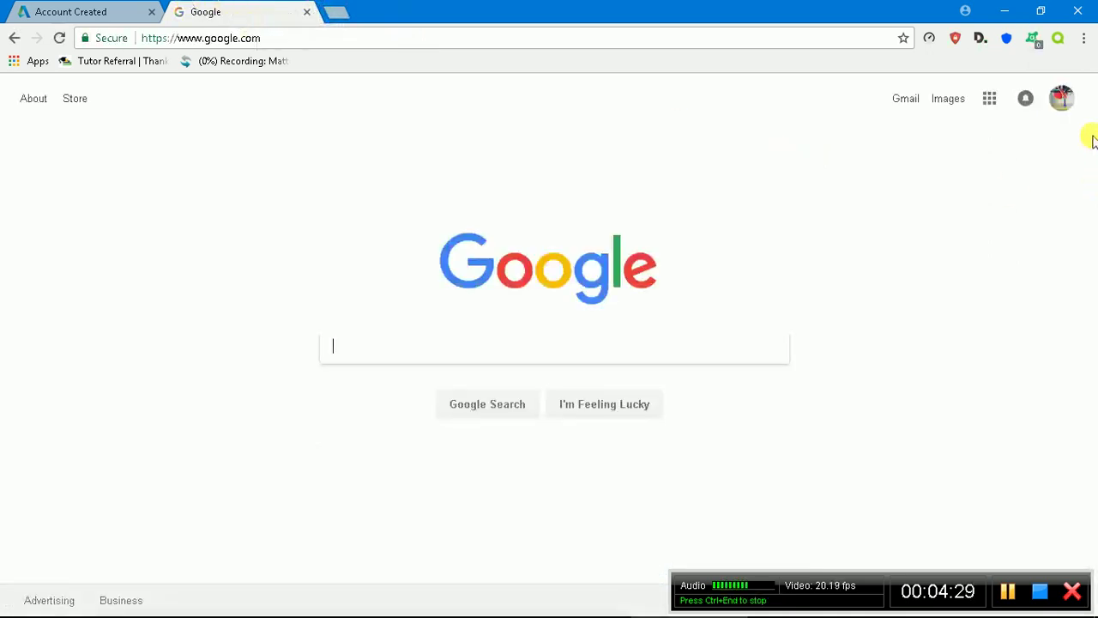
left_click(1058, 101)
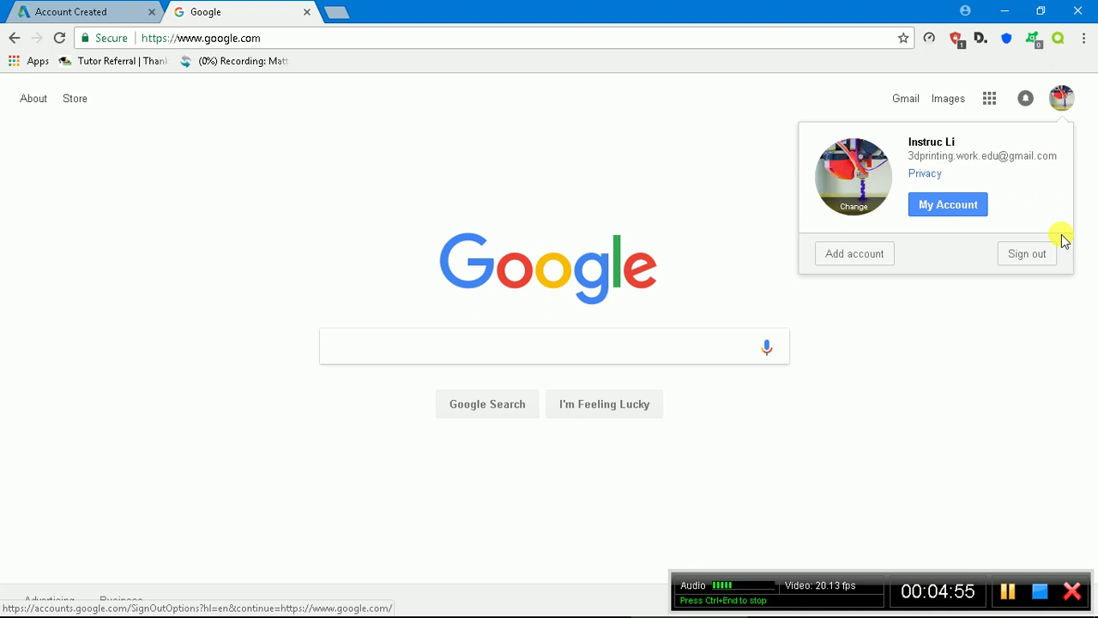
Step: Close the Google tab, return to full screen, and finish setup to begin Learning the Moves
key("ctrl+w")
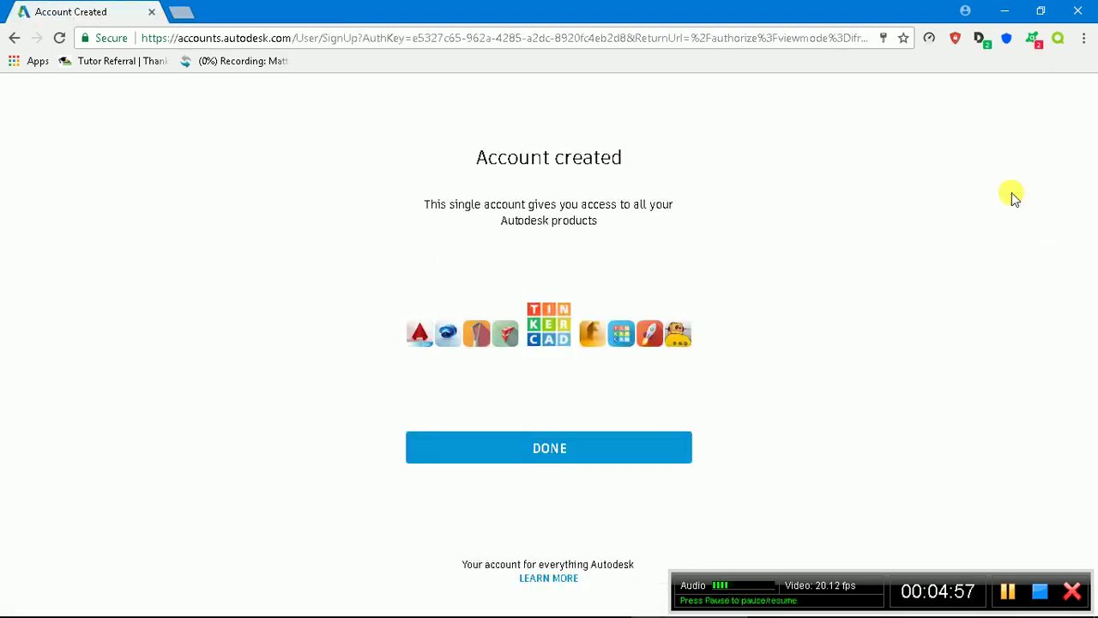
key("F11")
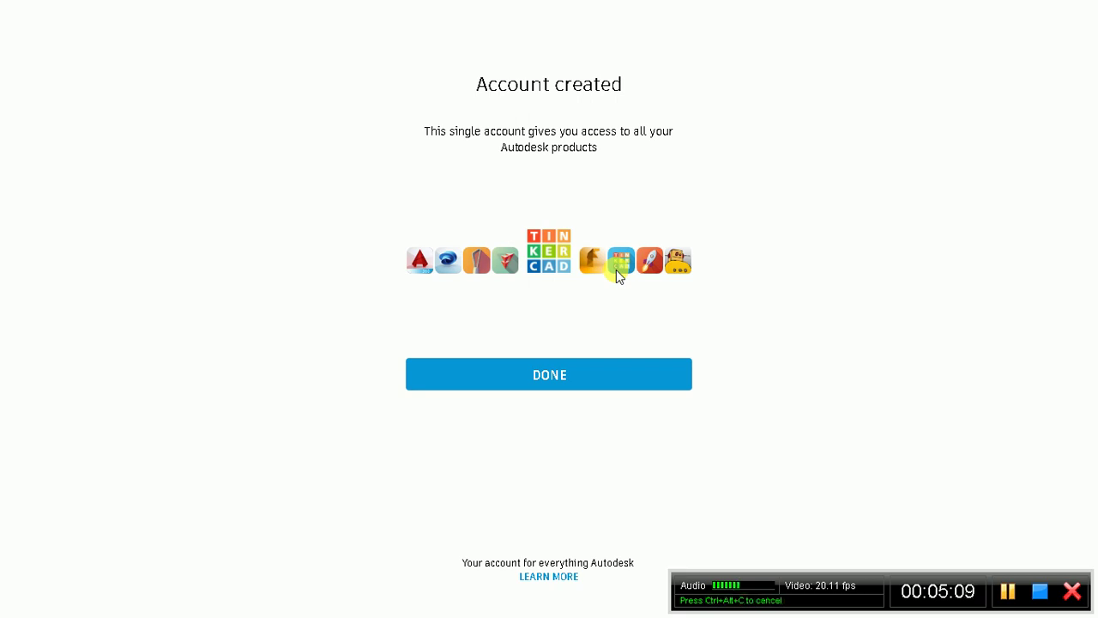
left_click(521, 364)
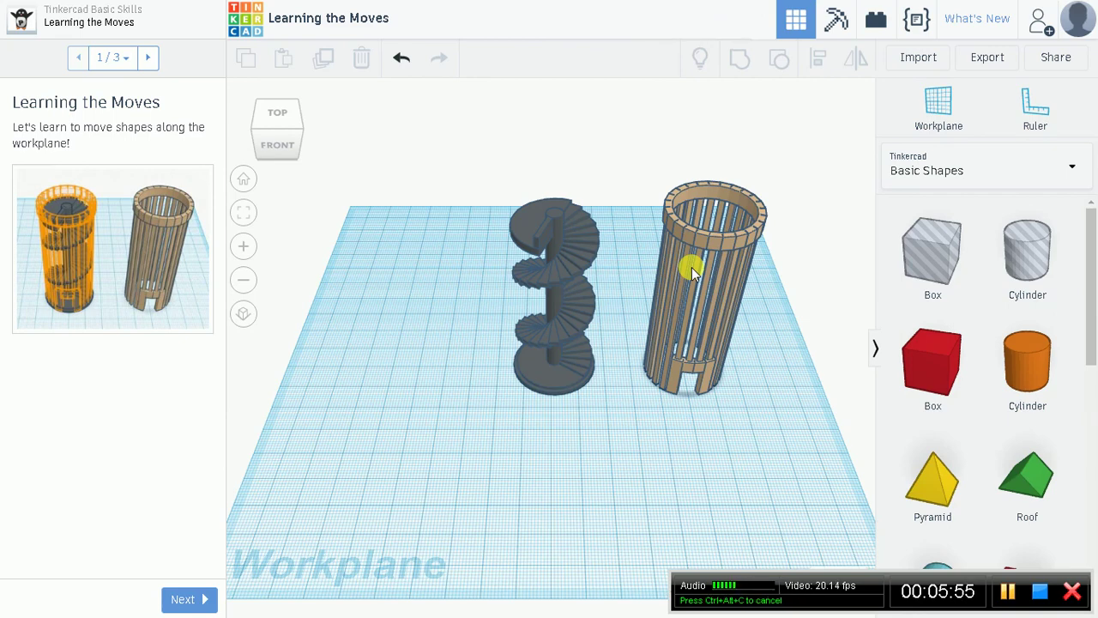
left_click(184, 599)
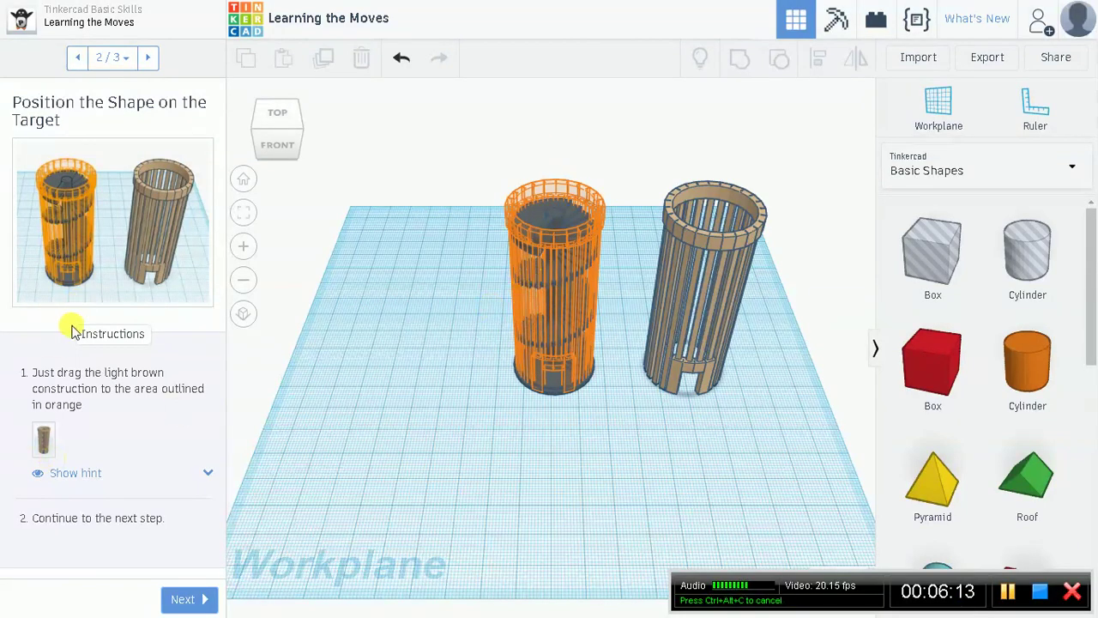
Step: Drag the light brown cylinder onto the orange target and reach the lesson's final step
left_click_drag(25, 372, 141, 388)
left_click(142, 388)
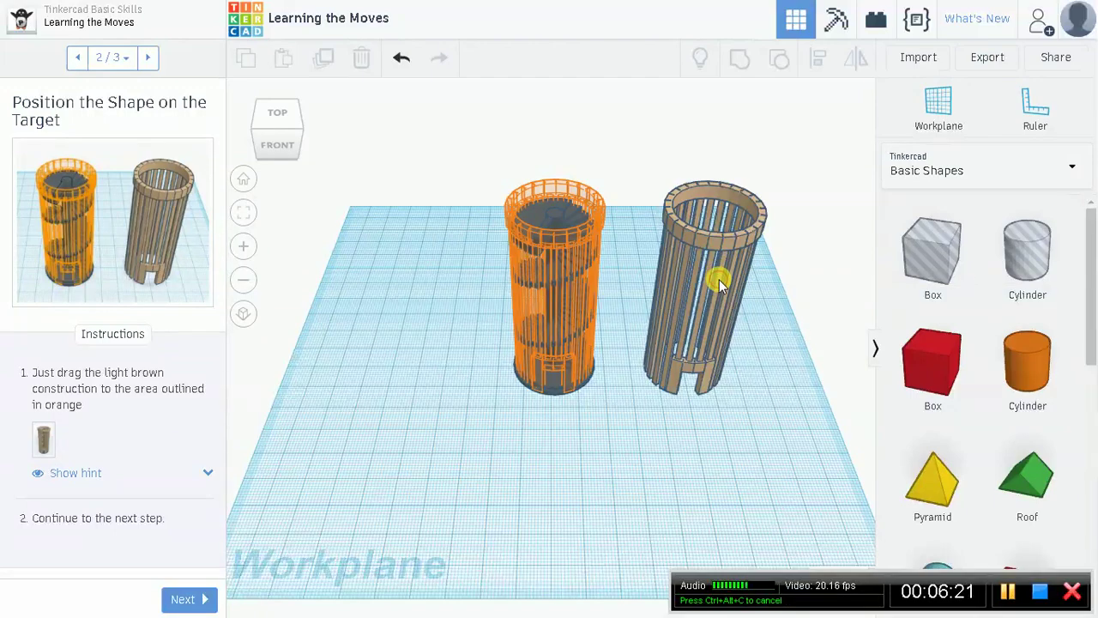
left_click_drag(706, 277, 558, 277)
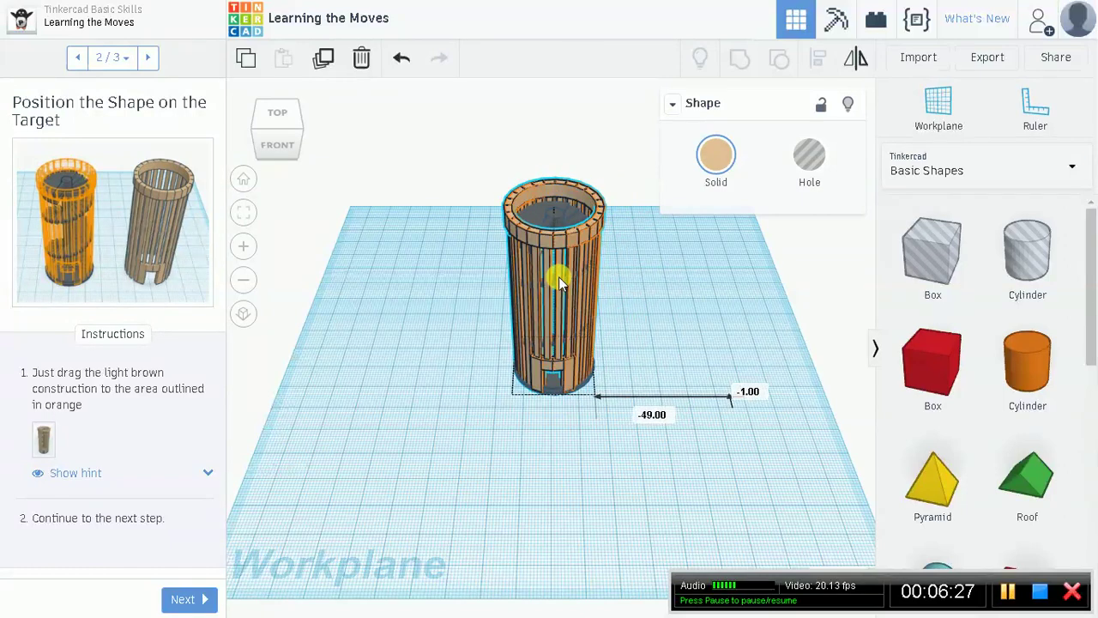
left_click_drag(559, 276, 559, 276)
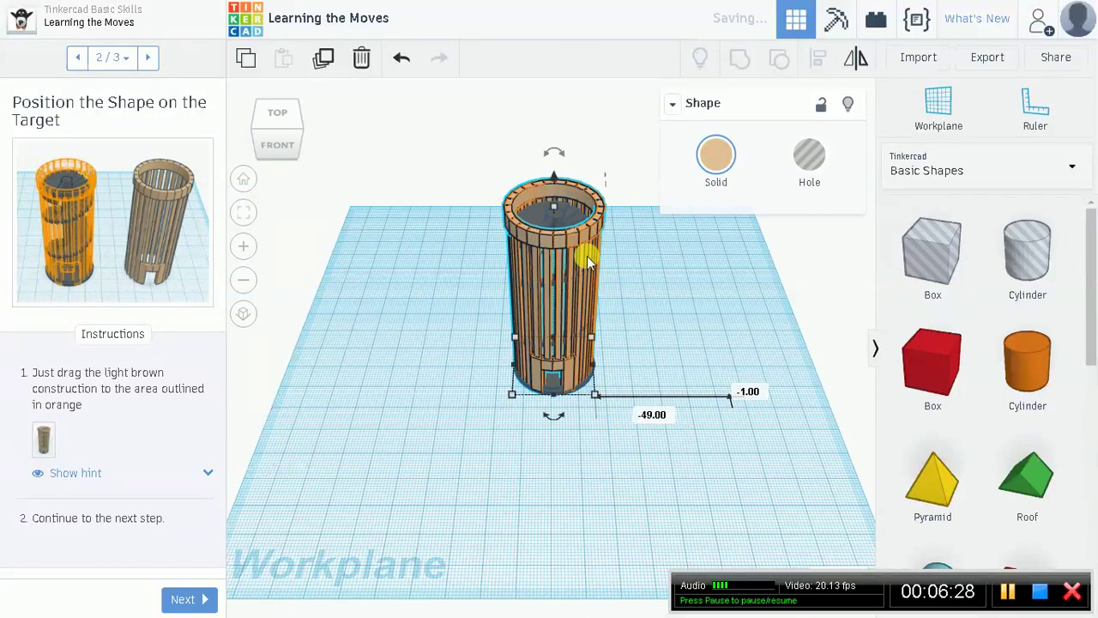
left_click(197, 605)
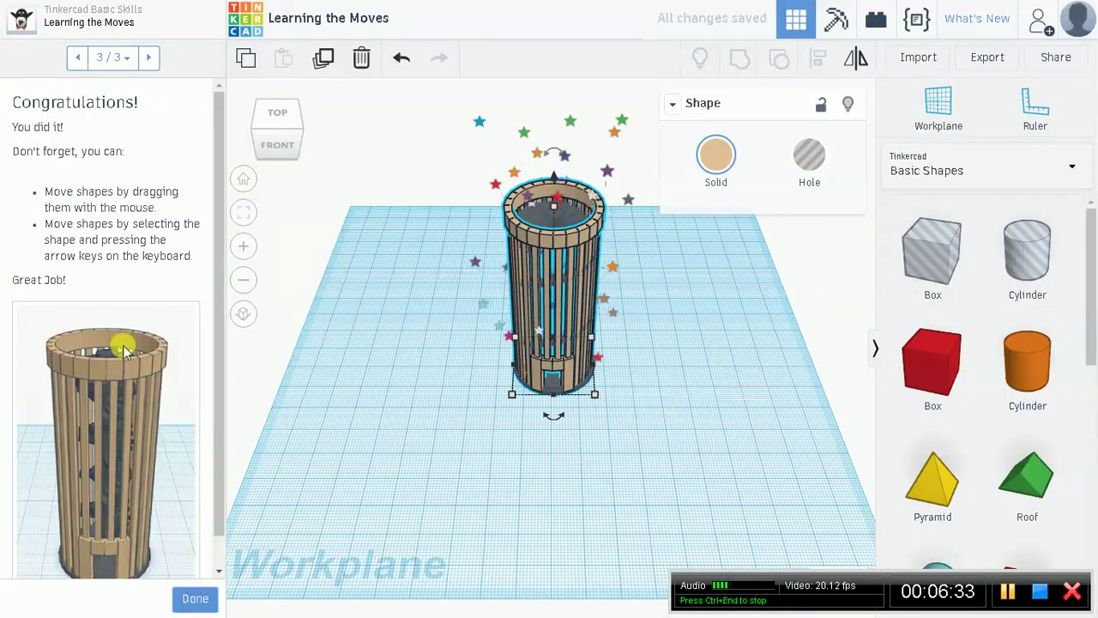